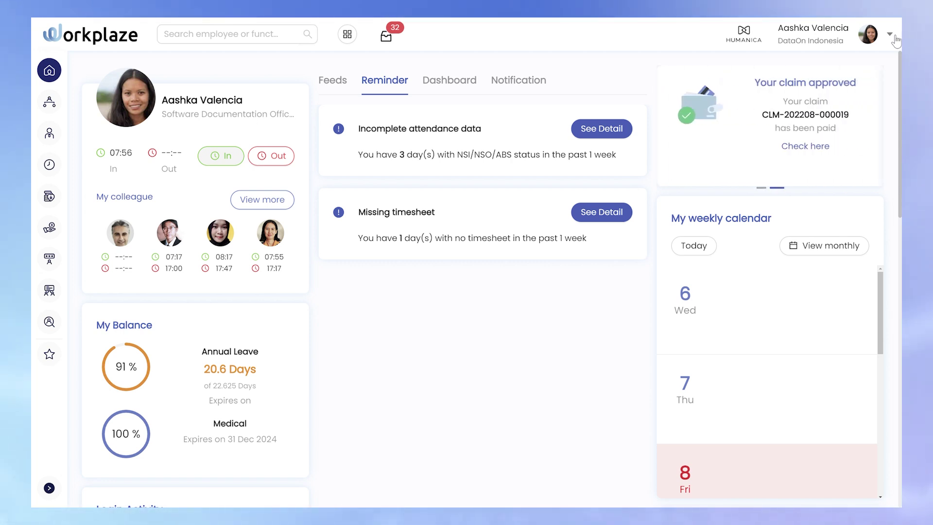
# Step: Open the Helpdesk page from the account options
pyautogui.click(893, 38)
pyautogui.click(783, 139)
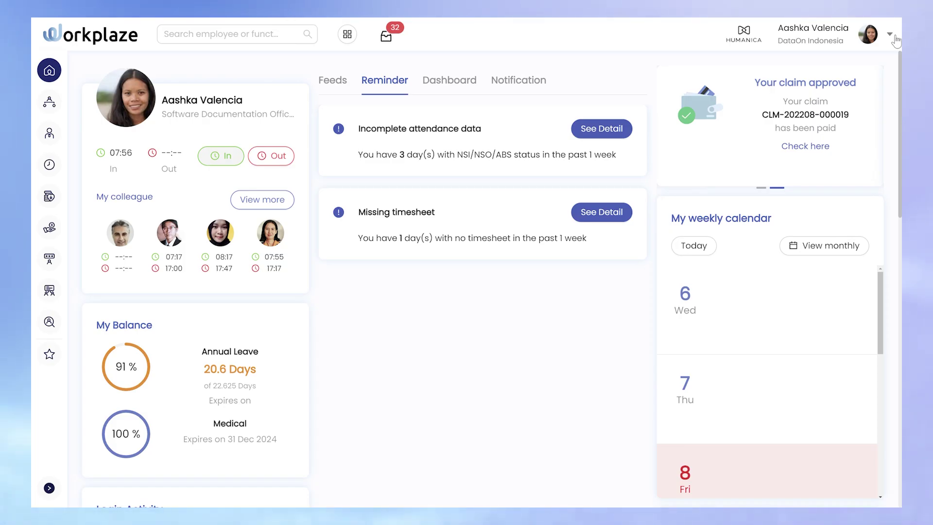
pyautogui.click(894, 37)
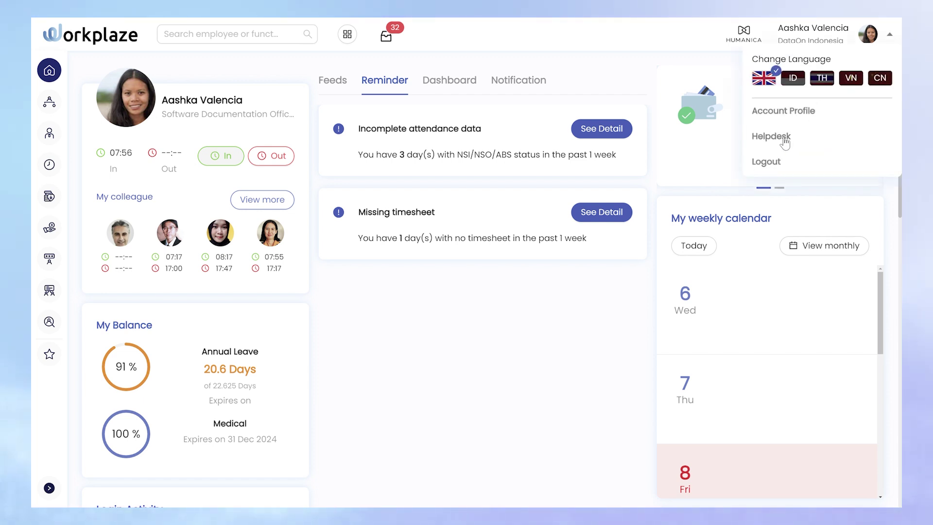
pyautogui.click(784, 139)
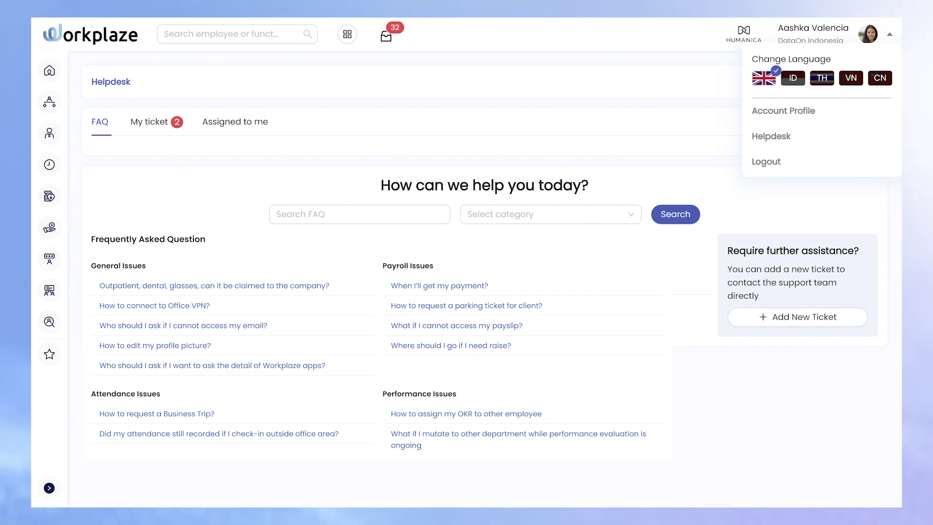
# Step: Open the first General Issues FAQ entry and read through its answer, and check the FAQ category filter
pyautogui.click(237, 282)
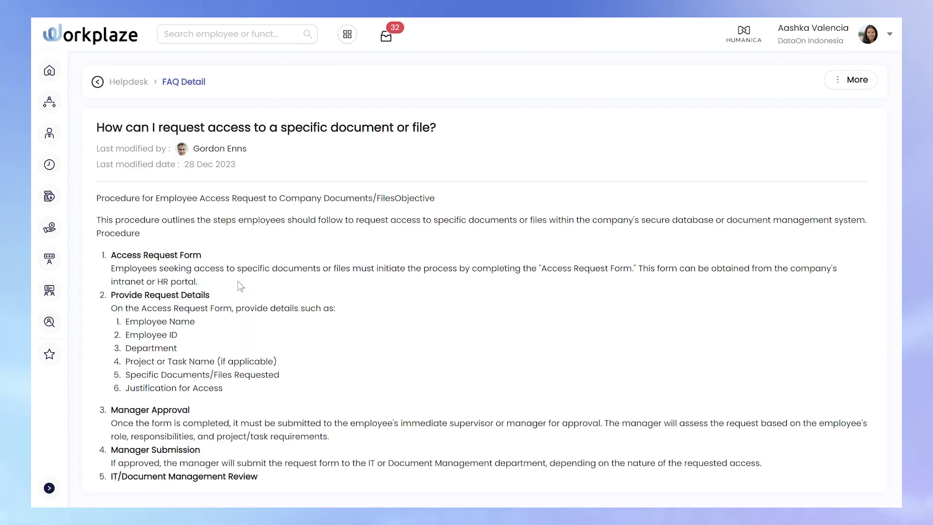
pyautogui.scroll(-2, 237, 281)
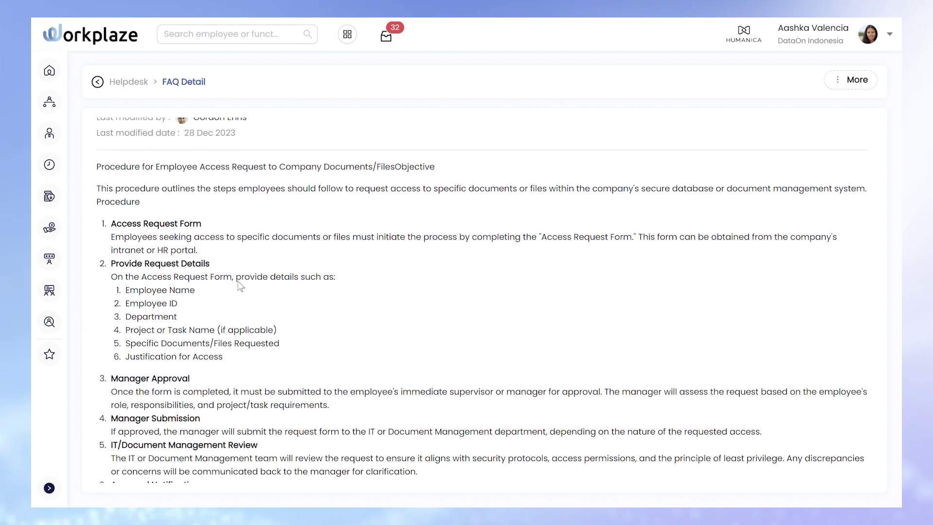
pyautogui.scroll(-6, 243, 286)
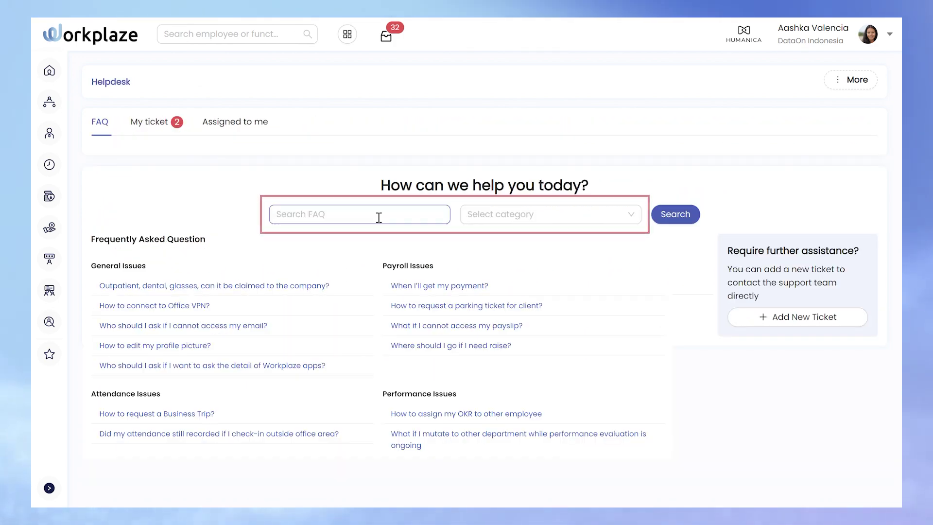
pyautogui.click(635, 220)
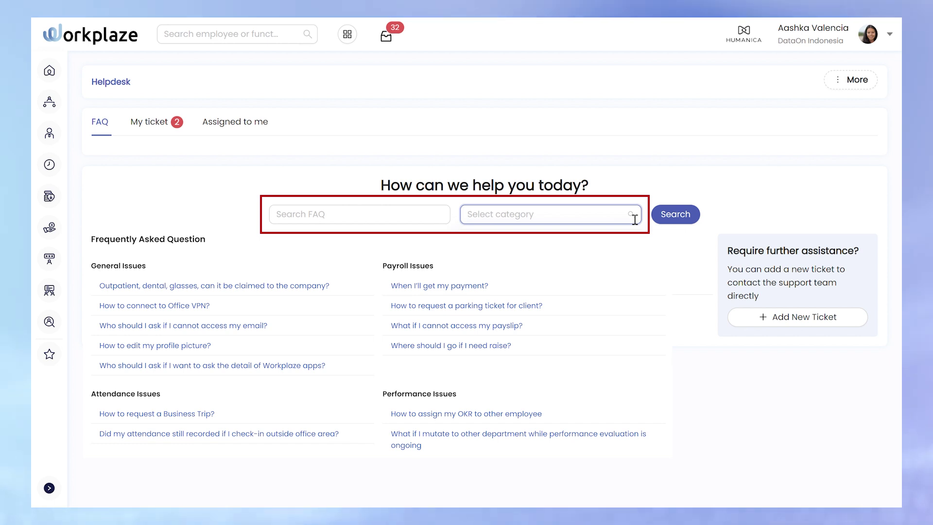
# Step: Submit a new helpdesk ticket from My ticket with subject "leave", category General and description "please cancel my leave request"
pyautogui.click(149, 123)
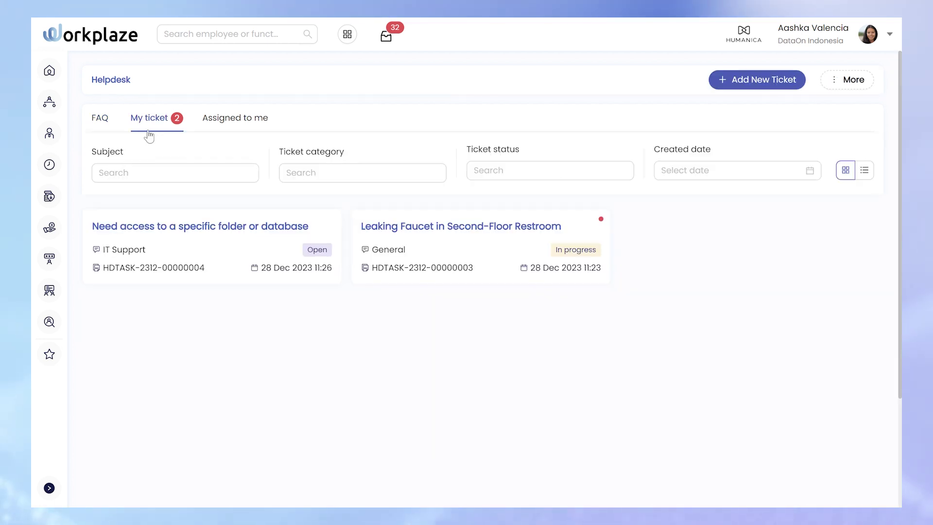
pyautogui.click(734, 84)
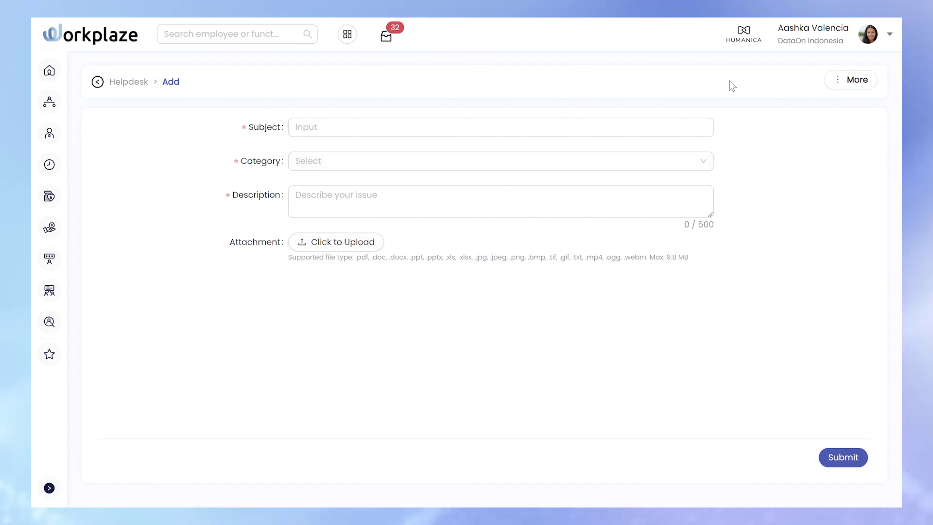
pyautogui.click(336, 135)
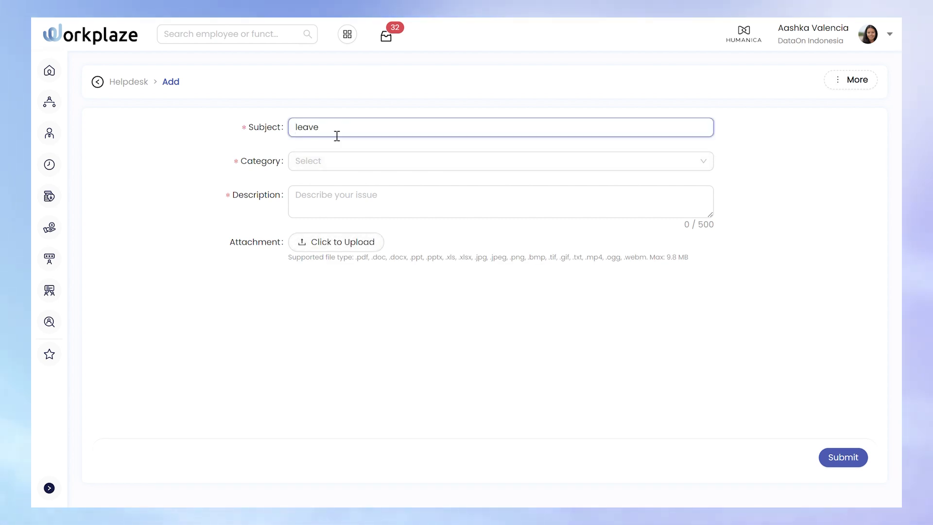
pyautogui.click(336, 165)
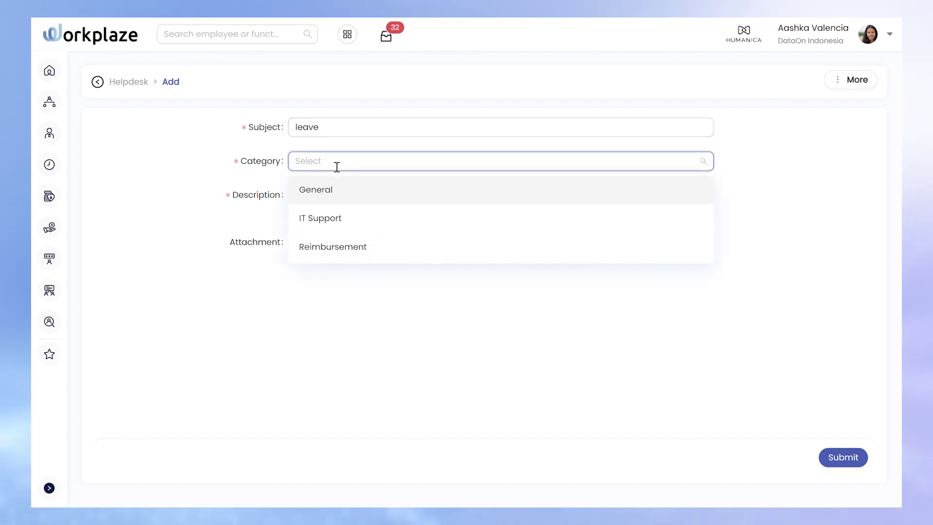
pyautogui.click(334, 194)
pyautogui.click(336, 194)
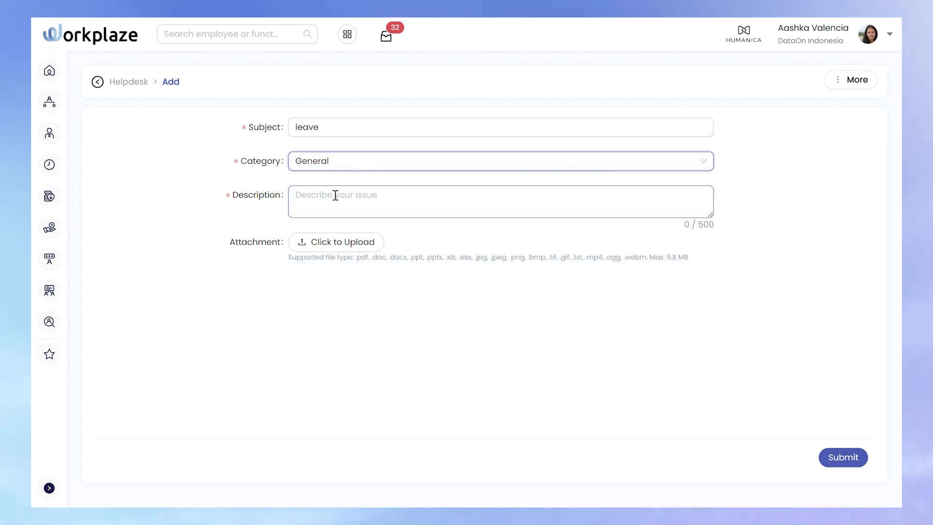
pyautogui.write('please cancel my leave request')
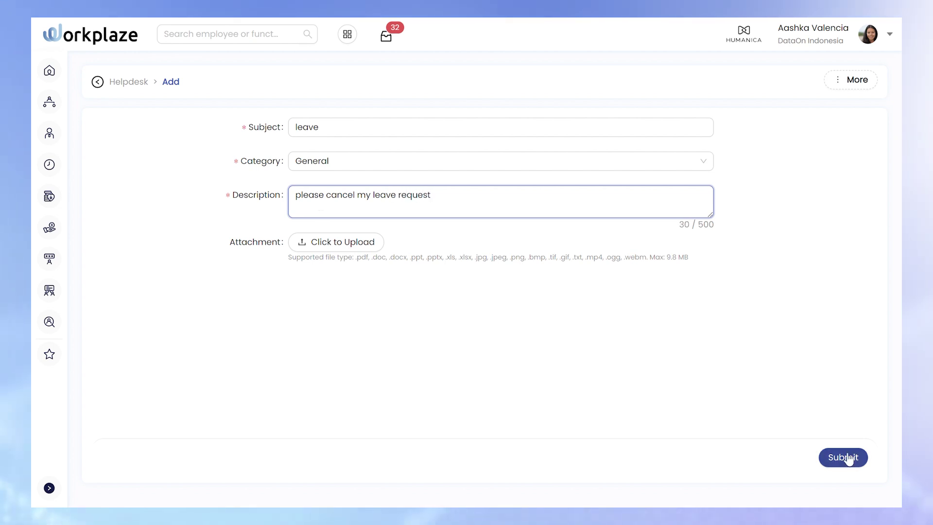
pyautogui.click(847, 458)
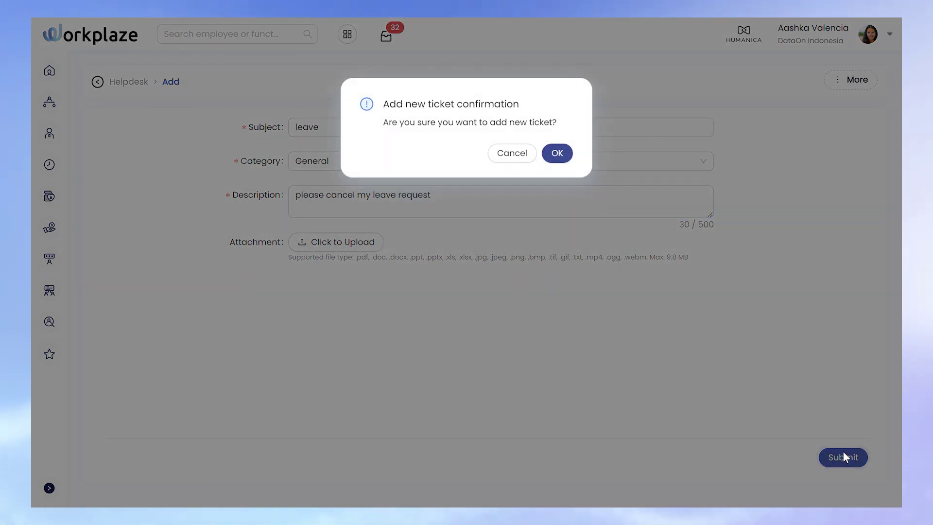
pyautogui.click(561, 152)
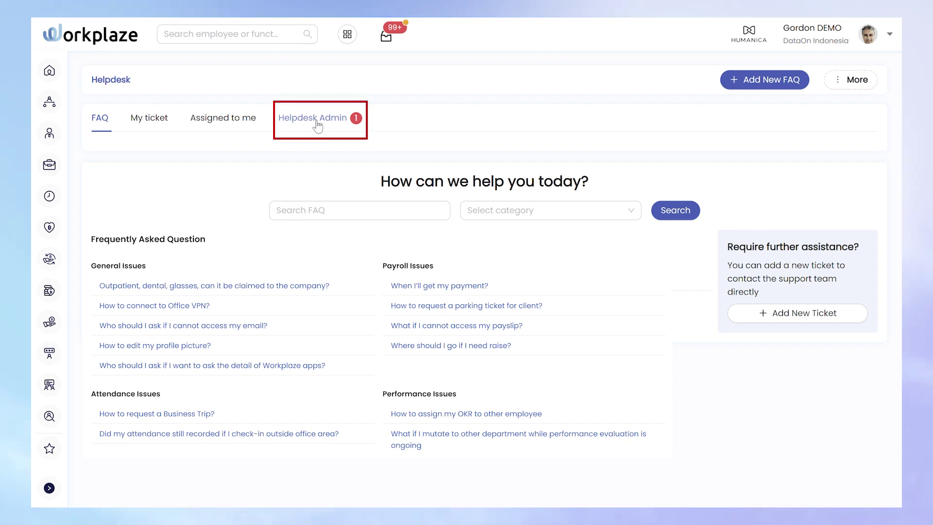
# Step: Open the "Need access to a specific folder or database" ticket in Helpdesk Admin and respond to it
pyautogui.click(316, 123)
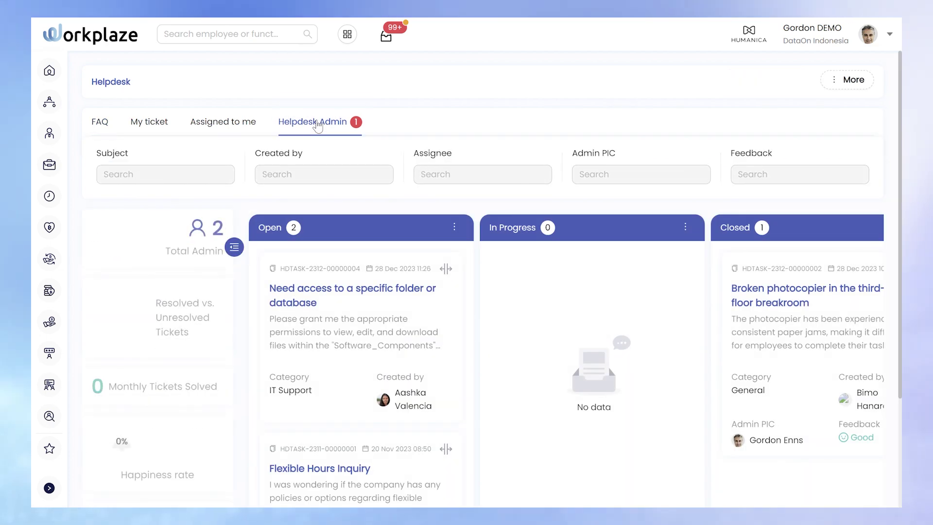
pyautogui.scroll(-2, 316, 125)
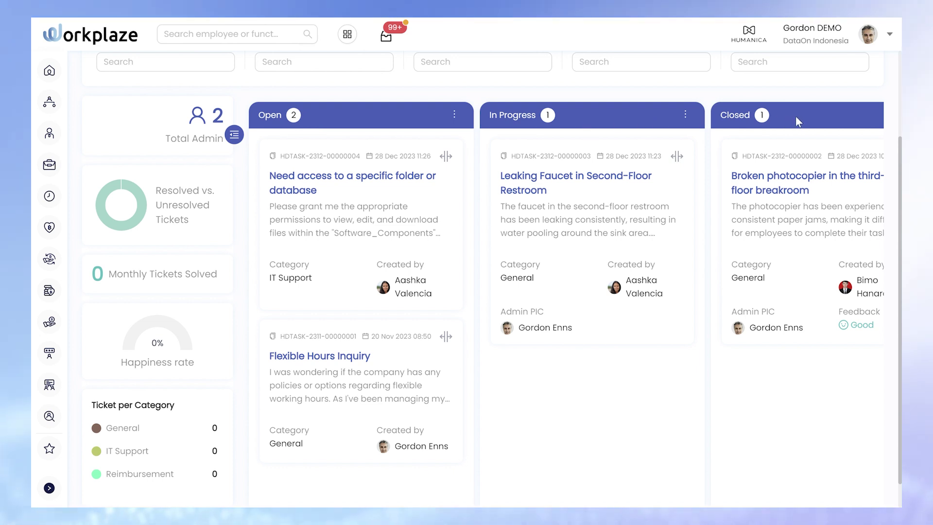
pyautogui.click(314, 186)
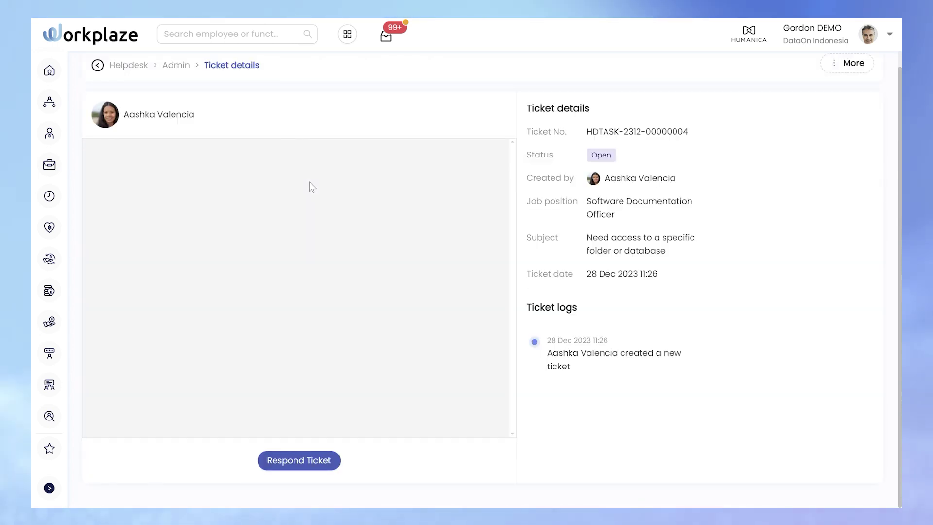
pyautogui.click(290, 462)
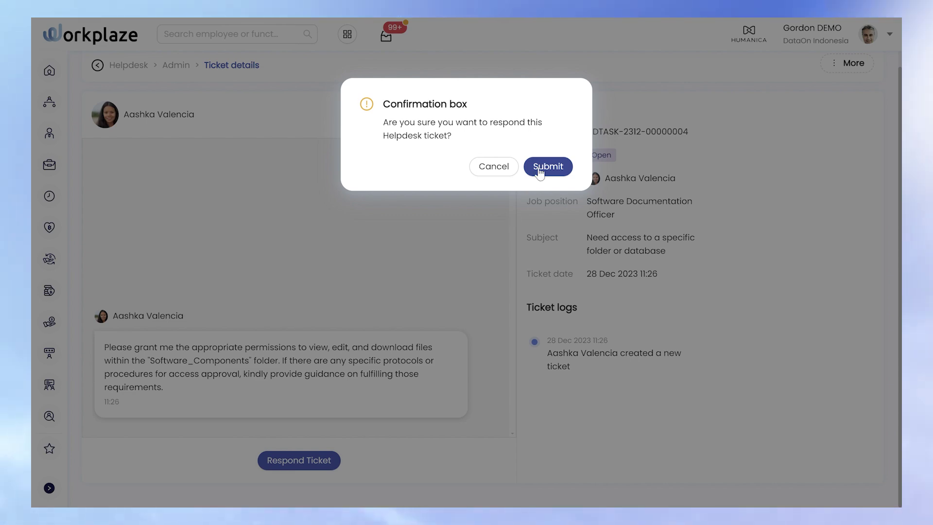
pyautogui.click(539, 170)
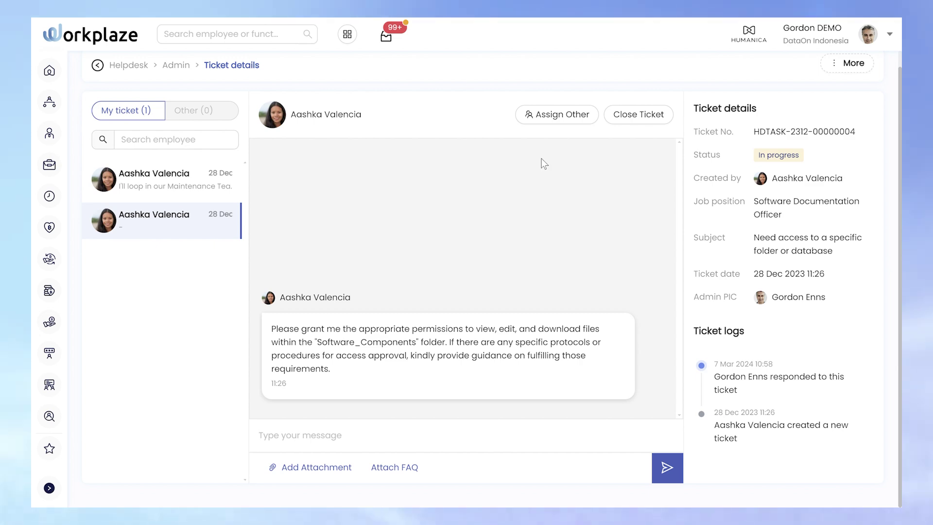
# Step: Assign the ticket to an employee in the Human Resource unit of DataOn Indonesia, leaving the notes empty
pyautogui.click(554, 115)
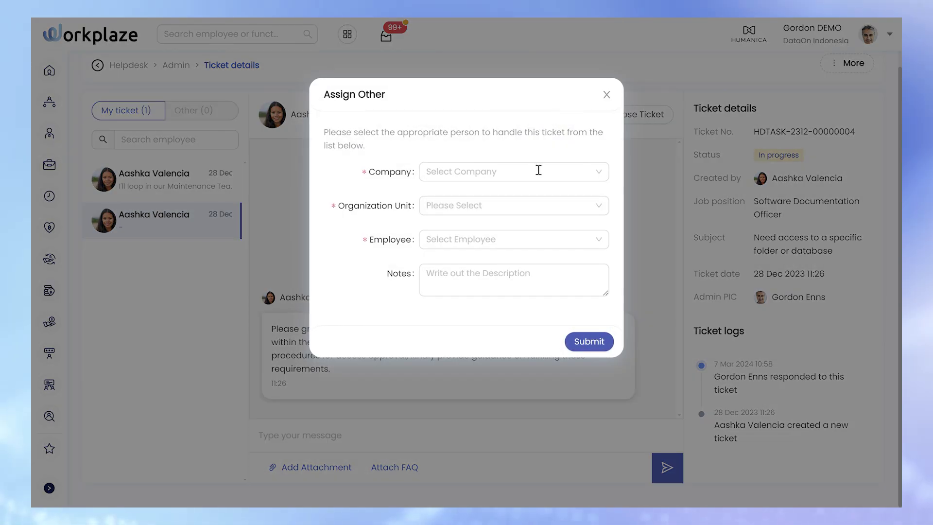
pyautogui.click(533, 178)
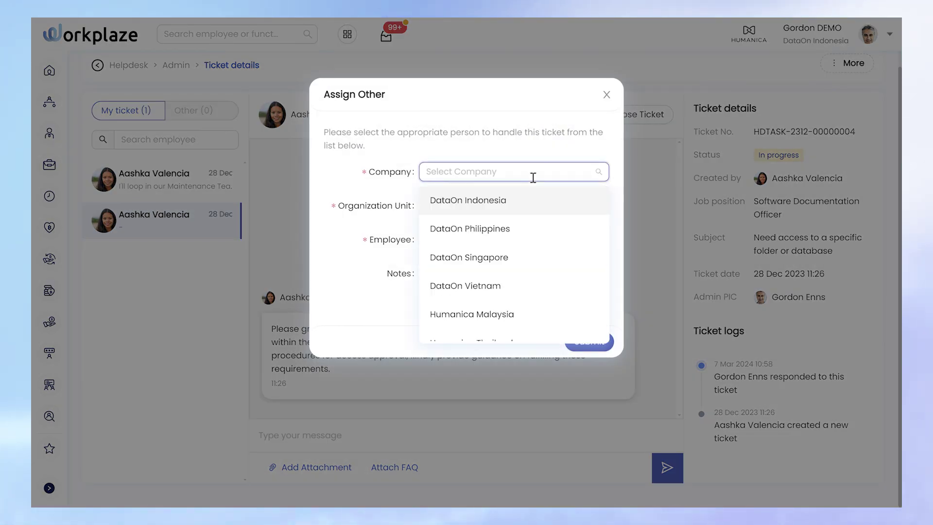
pyautogui.click(501, 212)
pyautogui.click(500, 213)
pyautogui.click(484, 263)
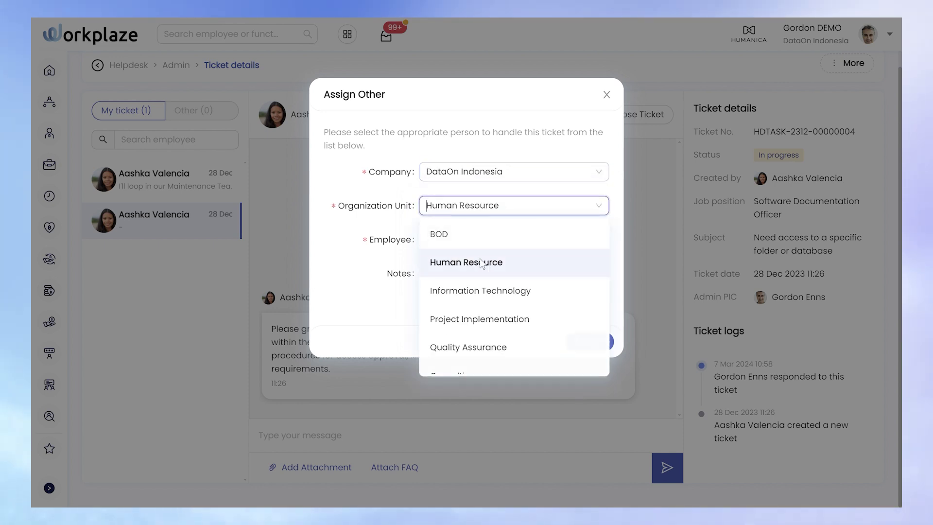
pyautogui.click(485, 239)
pyautogui.click(486, 273)
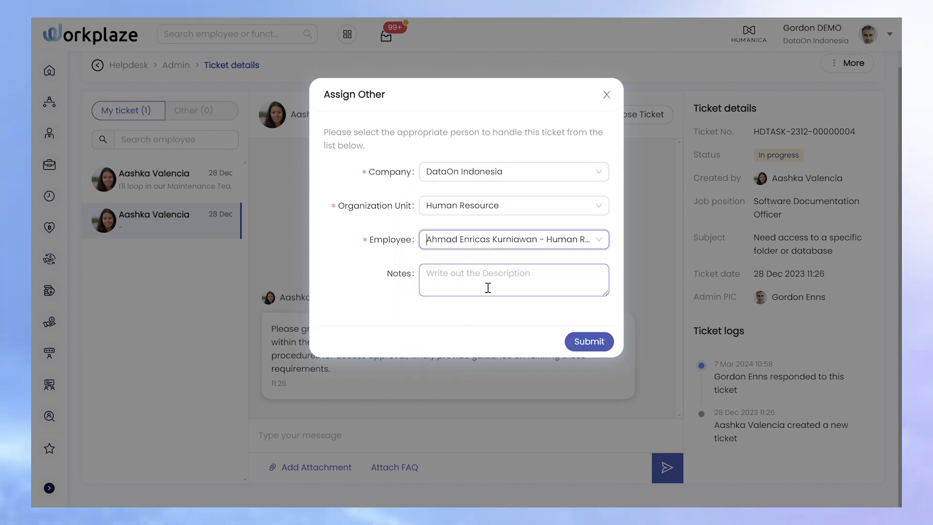
pyautogui.click(589, 336)
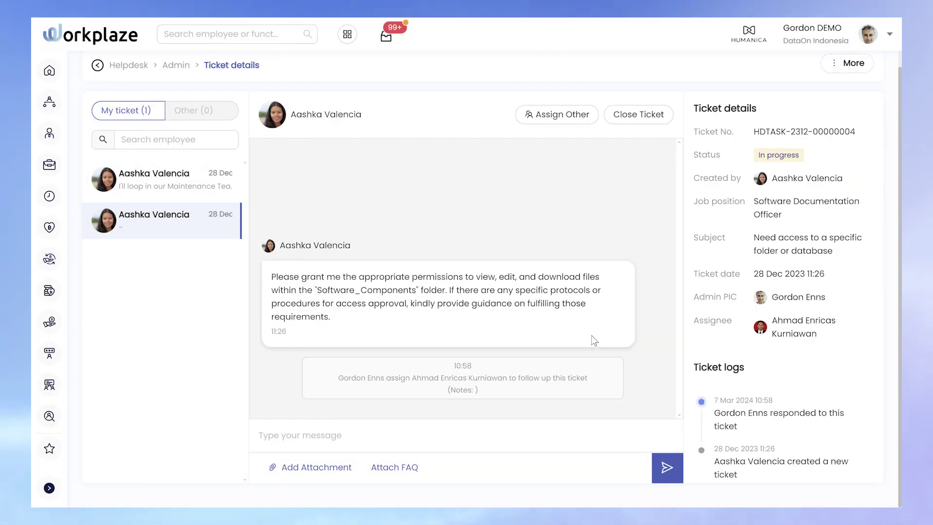
# Step: Close the folder access ticket and reopen it, confirming both actions
pyautogui.click(641, 117)
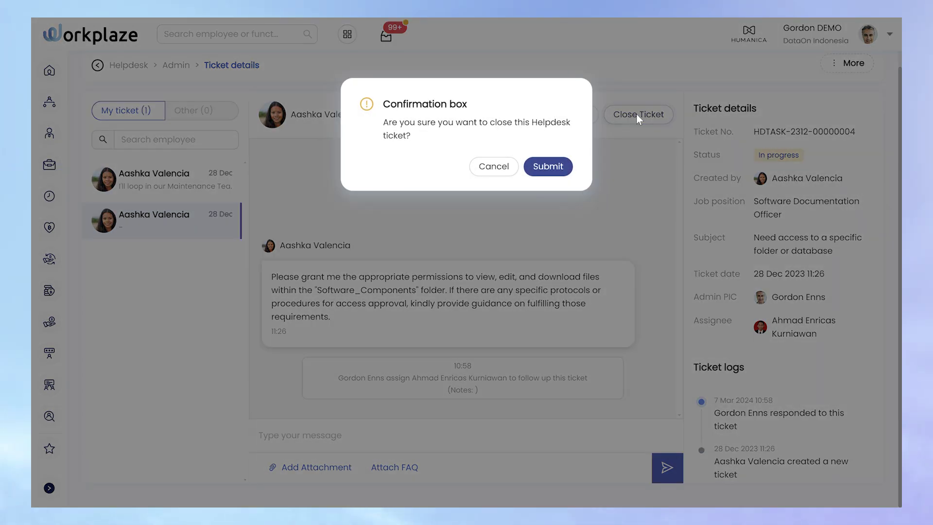
pyautogui.click(550, 170)
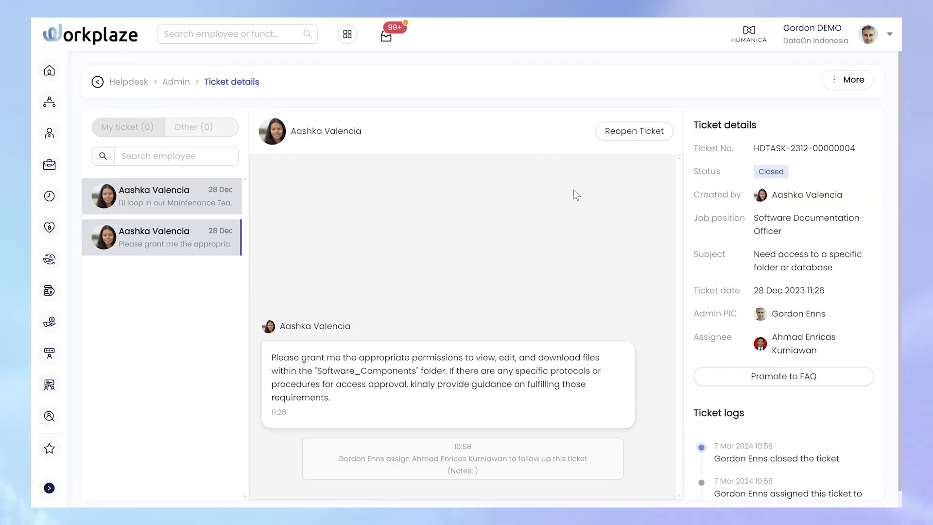
pyautogui.click(618, 136)
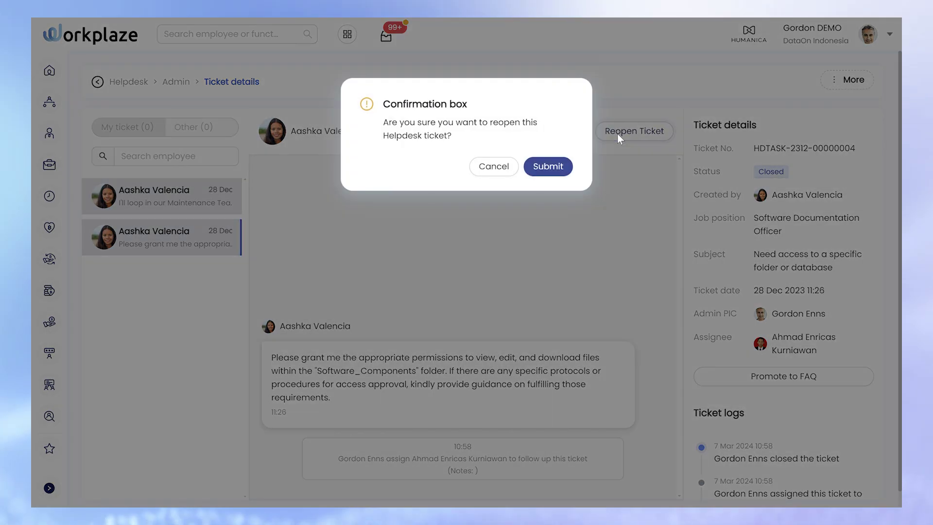
pyautogui.click(552, 167)
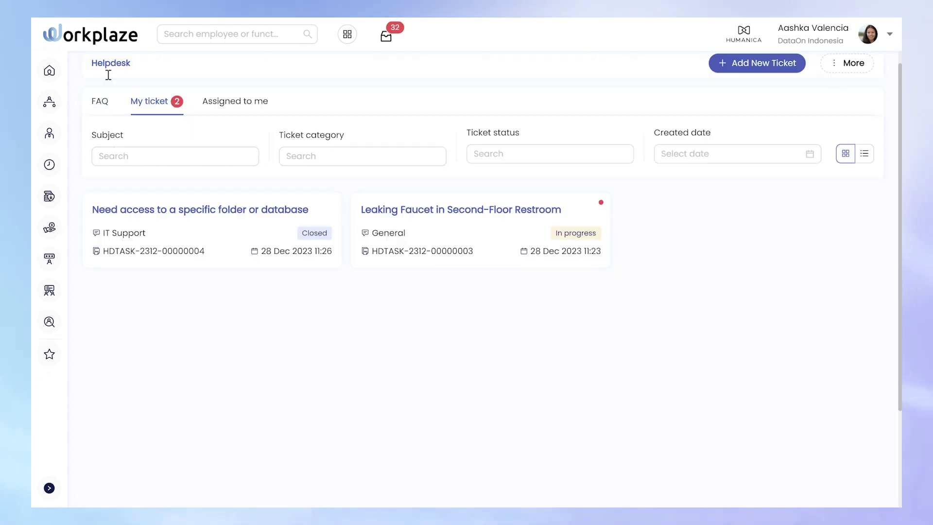
# Step: Open the closed "Need access to a specific folder or database" ticket, promote it to an FAQ and submit the entry
pyautogui.click(185, 212)
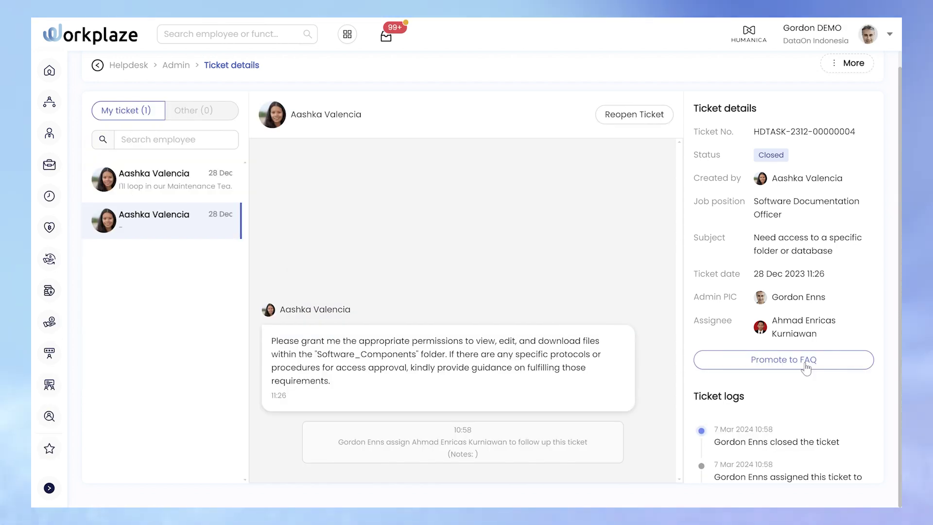
pyautogui.click(805, 364)
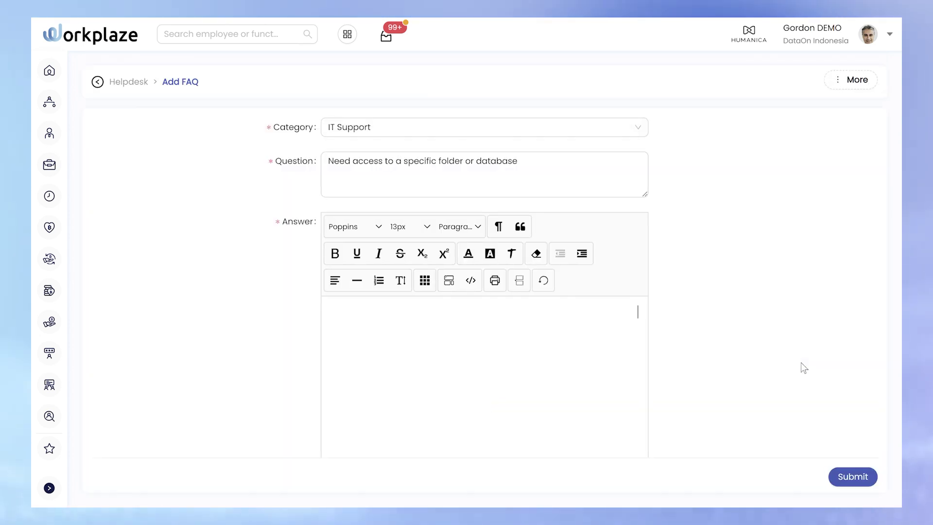
pyautogui.click(856, 477)
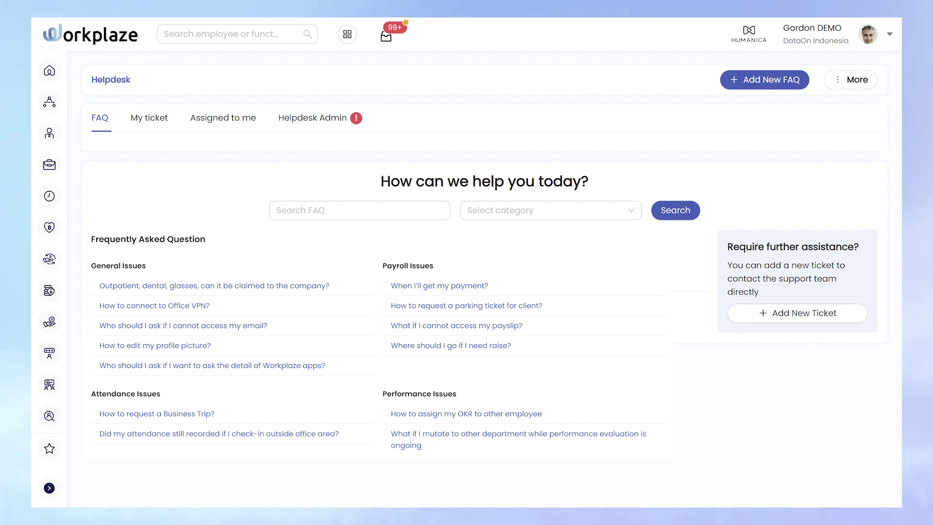